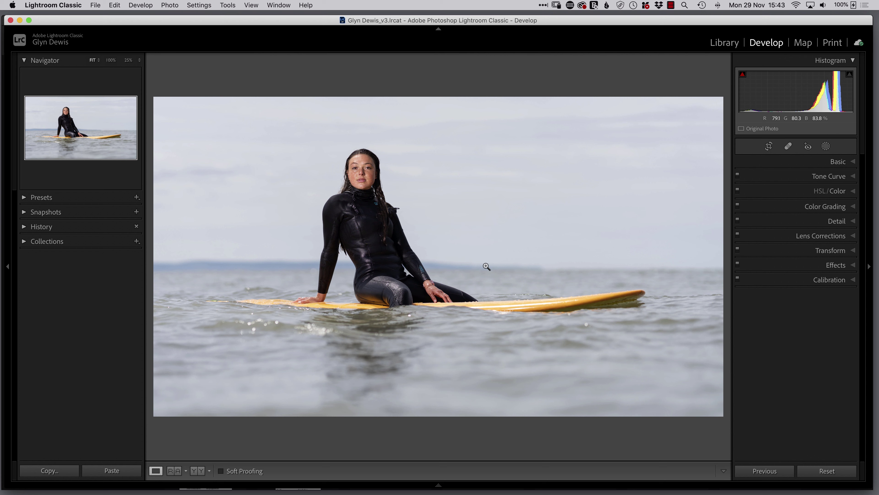
- Create a Select Sky mask and subtract the surfer from it with Select Subject
left_click(364, 170)
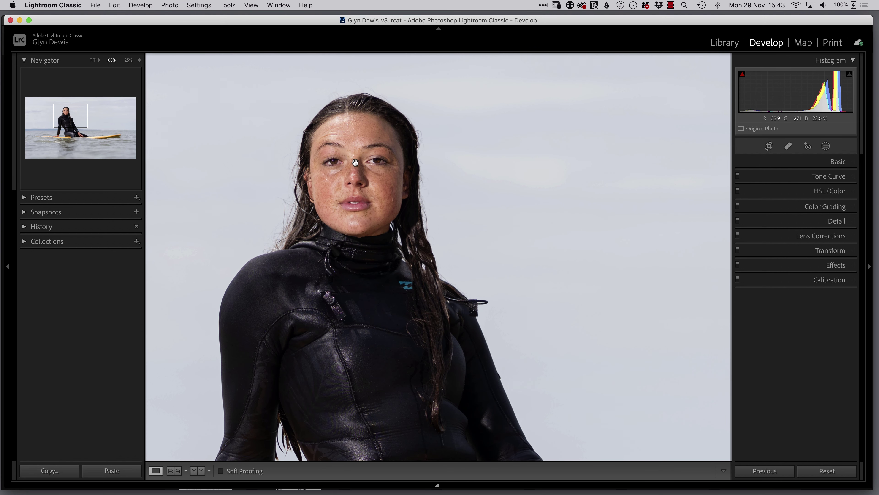
left_click(362, 170)
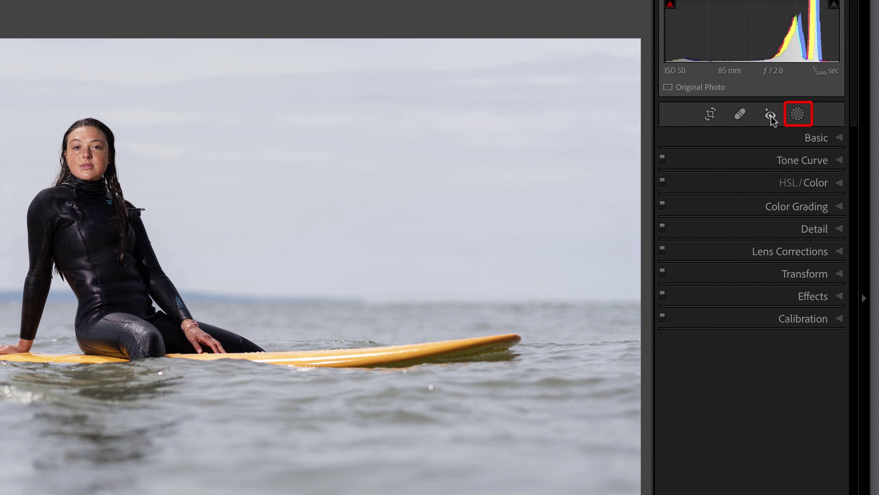
left_click(797, 116)
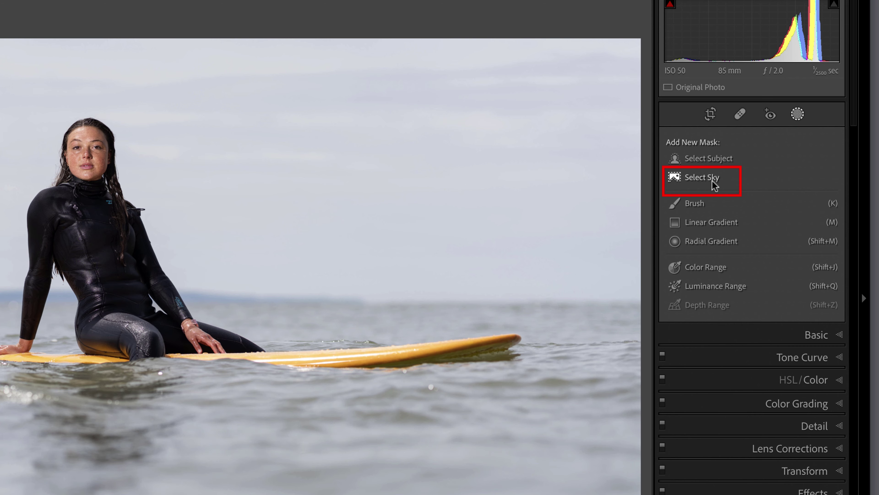
left_click(703, 179)
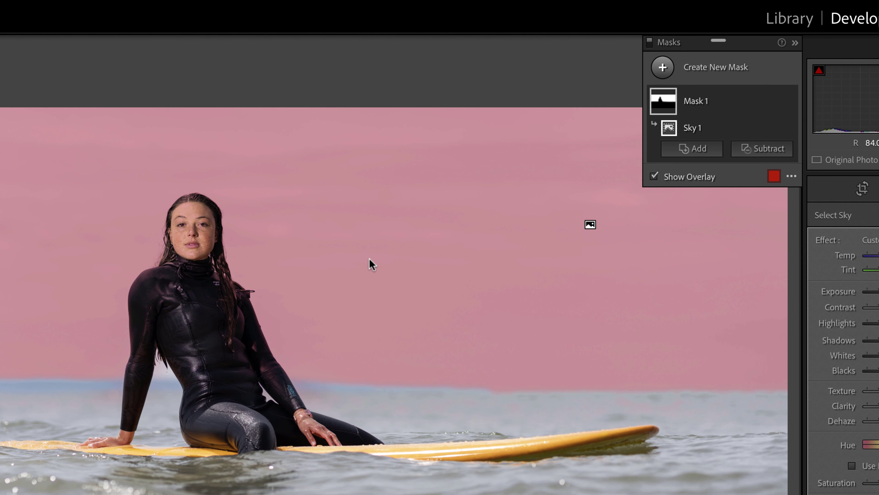
left_click(764, 152)
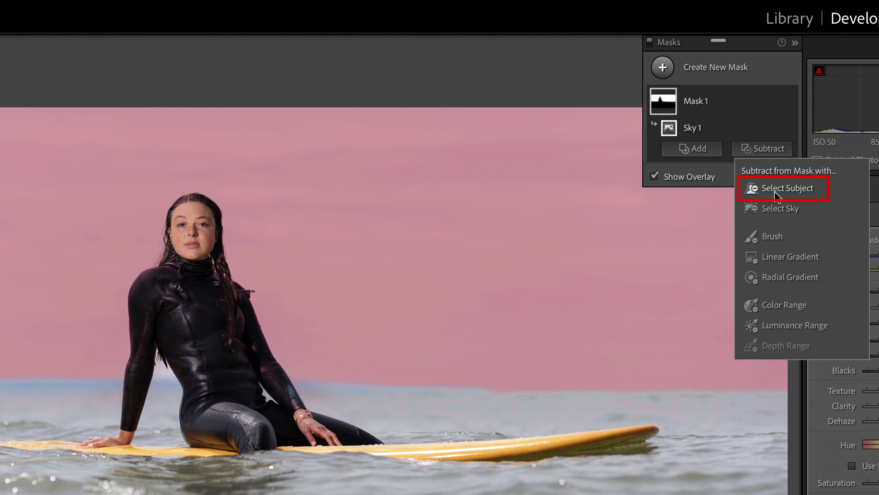
left_click(792, 194)
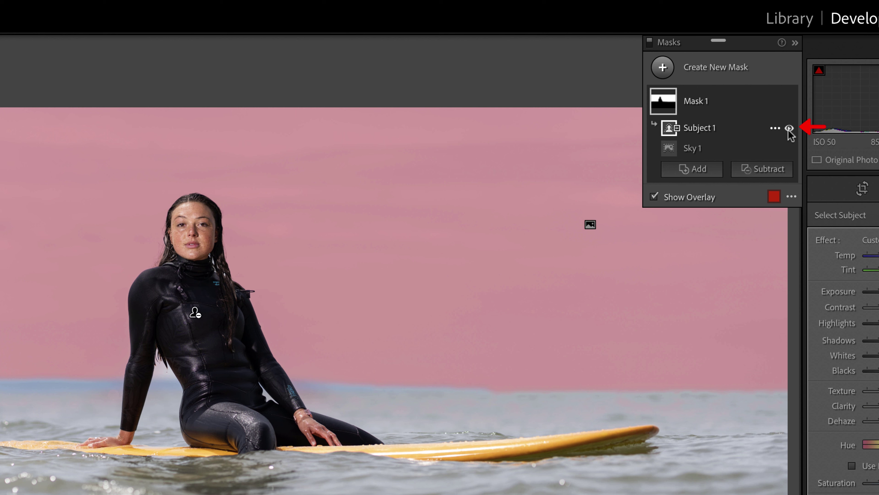
- Compare the mask with and without the surfer subtraction, then cool the sky's Temp to -18
left_click(789, 129)
left_click(789, 129)
left_click(790, 129)
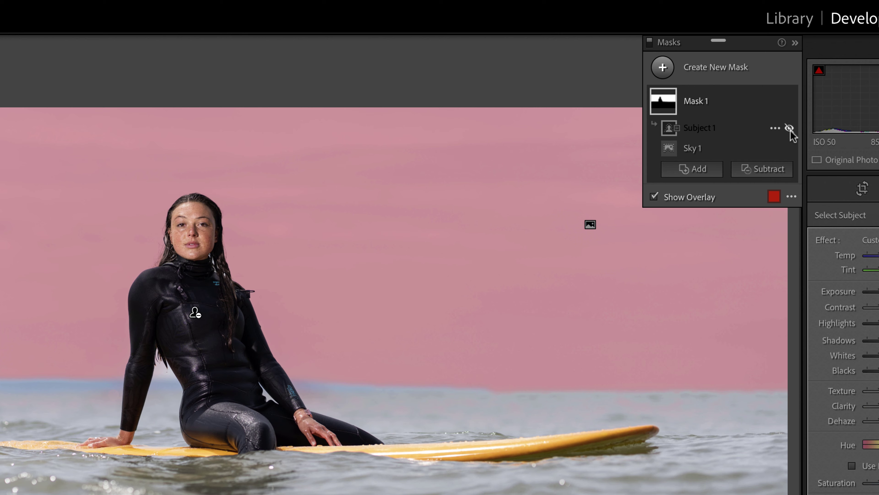
left_click(789, 129)
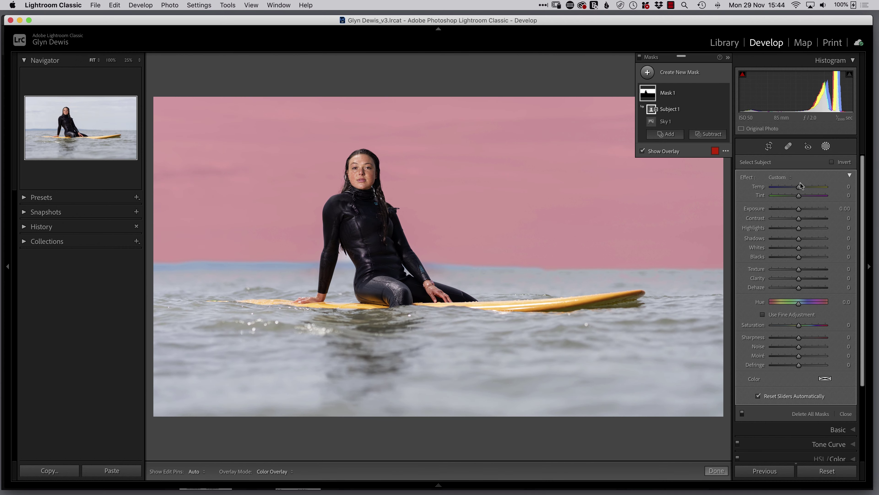
left_click_drag(798, 187, 795, 188)
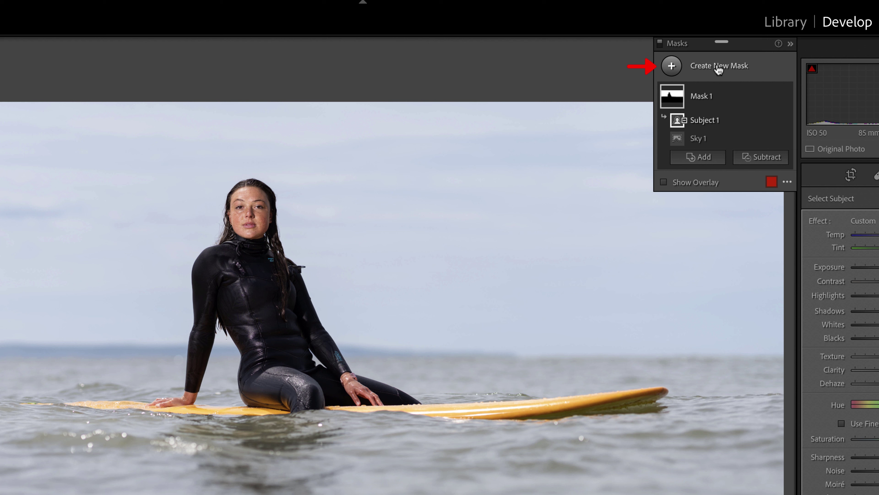
- Add a new Linear Gradient mask running up over the sea to the horizon
left_click(720, 69)
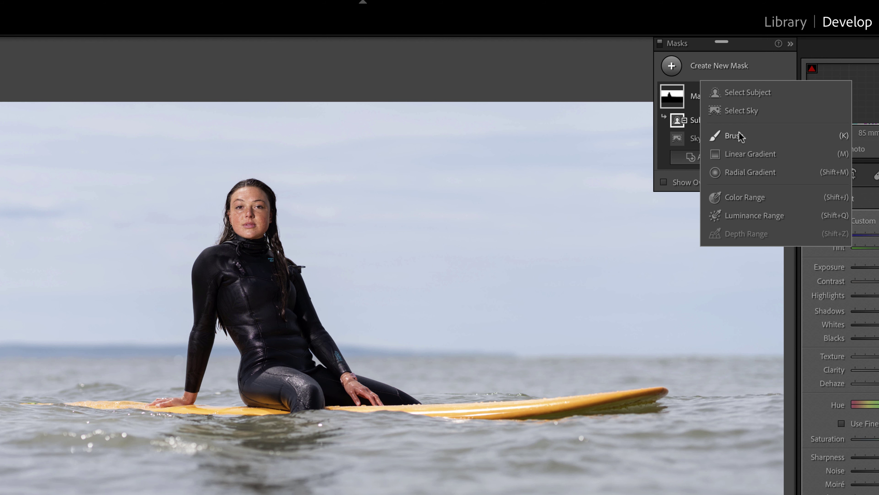
left_click(752, 154)
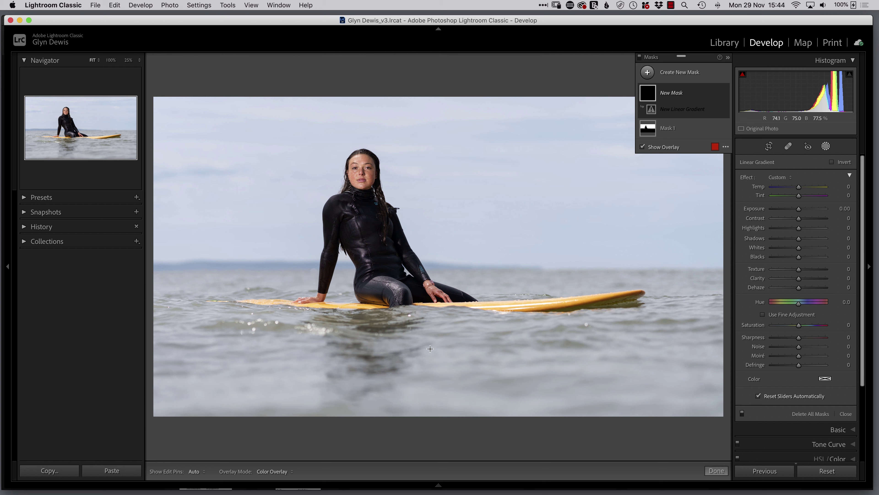
left_click_drag(430, 350, 440, 184)
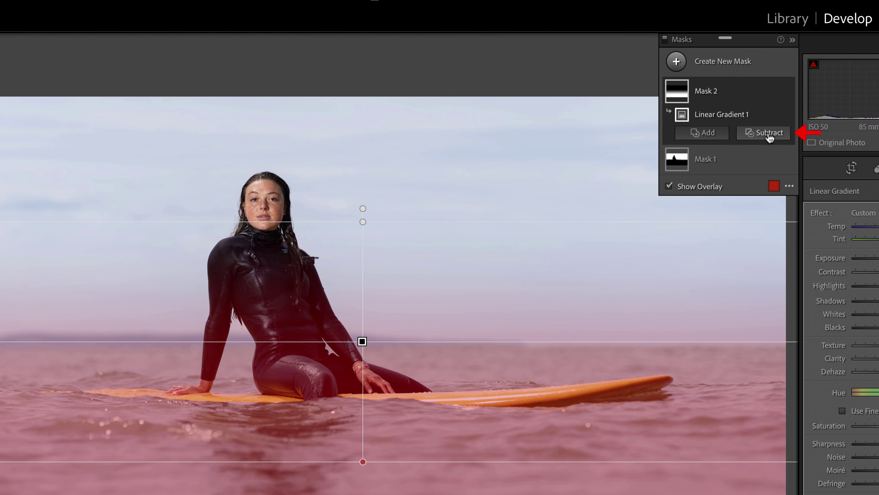
- Subtract the sky and the surfer from the gradient mask
left_click(772, 139)
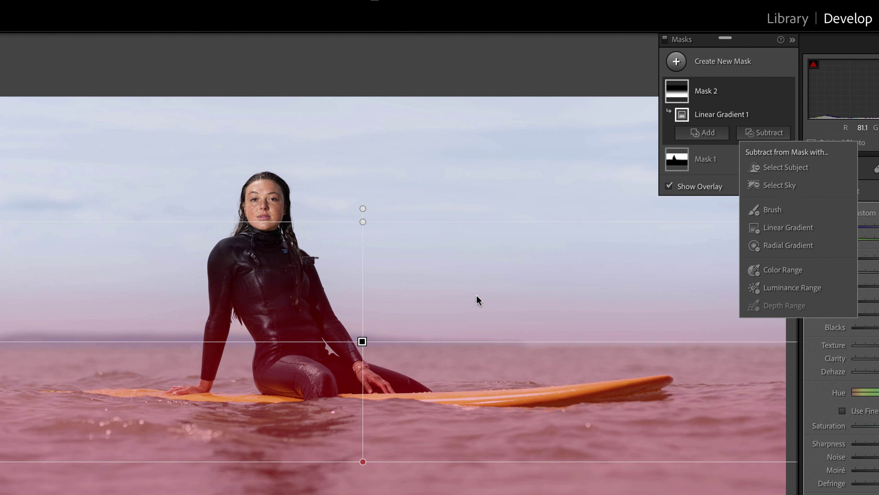
left_click(782, 186)
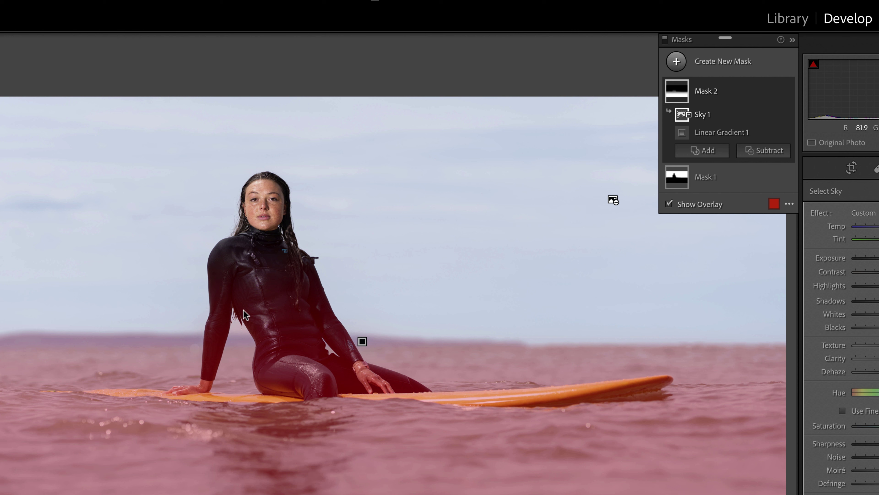
left_click(772, 156)
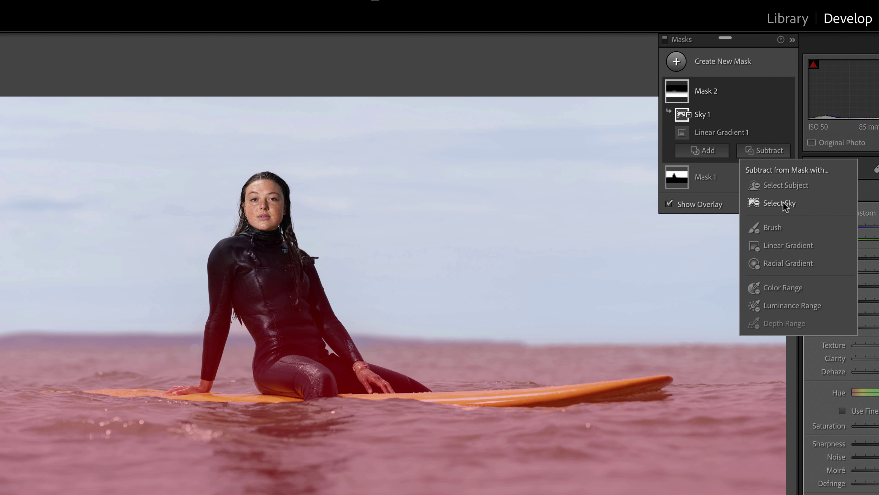
left_click(779, 189)
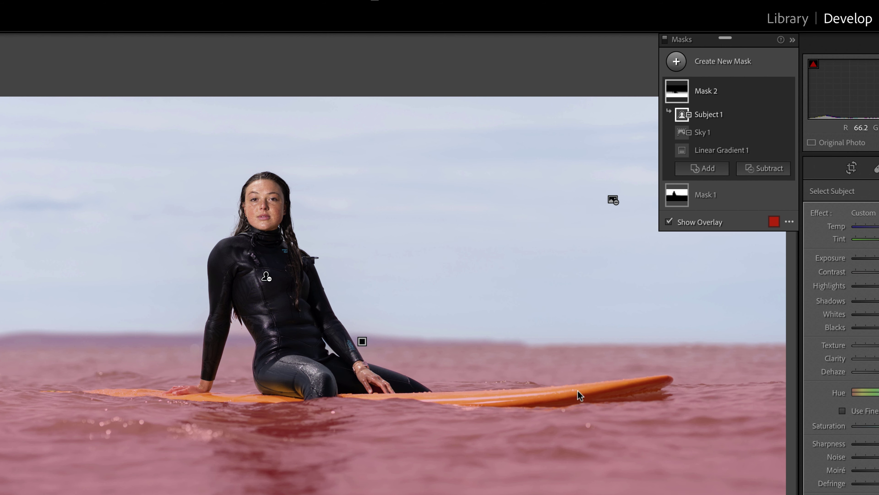
- Subtract a Color Range sampled from the surfboard out of the sea mask
left_click(669, 222)
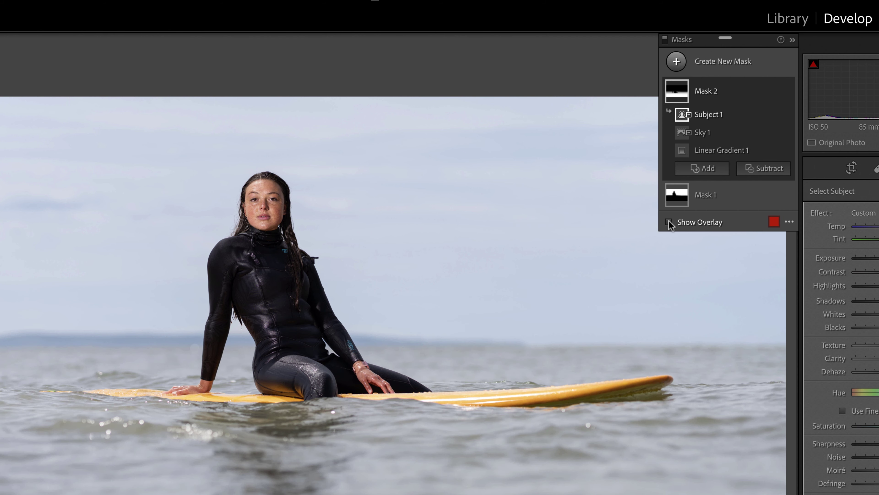
left_click(669, 222)
left_click(668, 222)
left_click(670, 223)
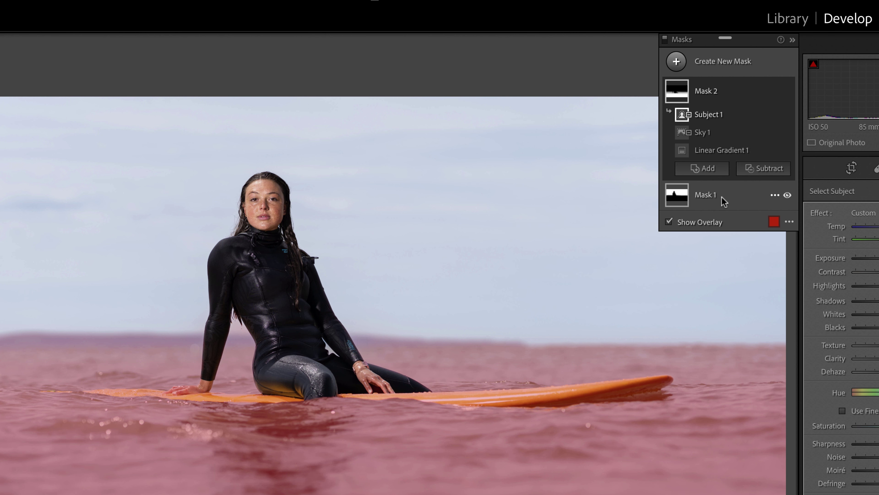
left_click(769, 169)
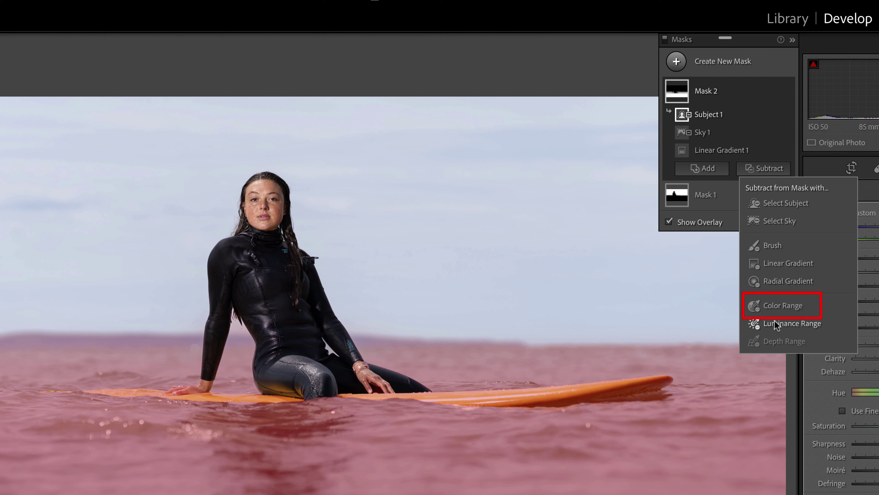
left_click(779, 306)
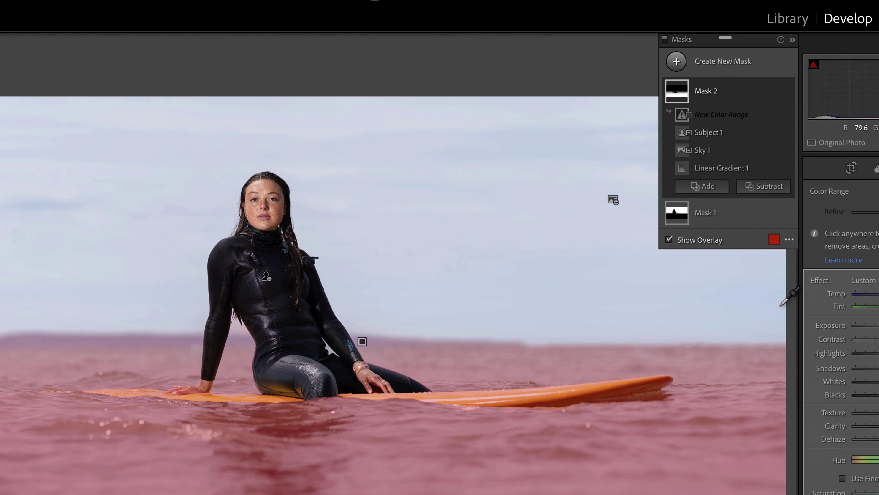
left_click(669, 240)
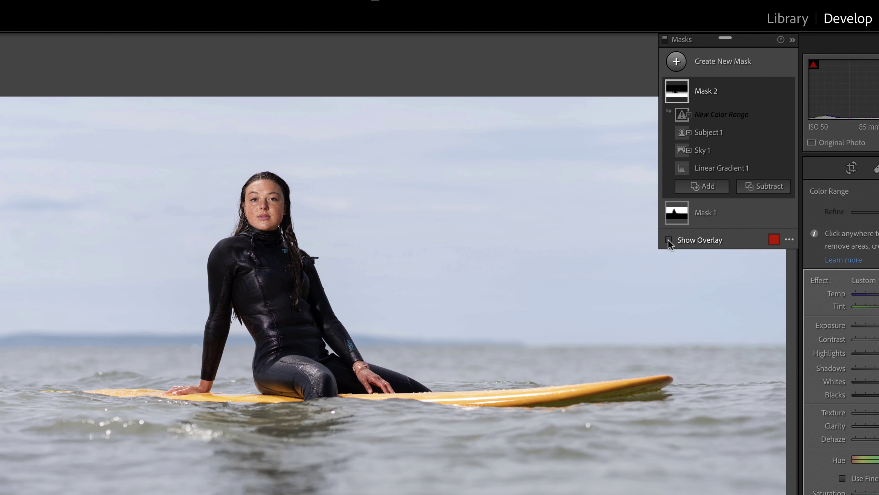
left_click(590, 389)
left_click(680, 239)
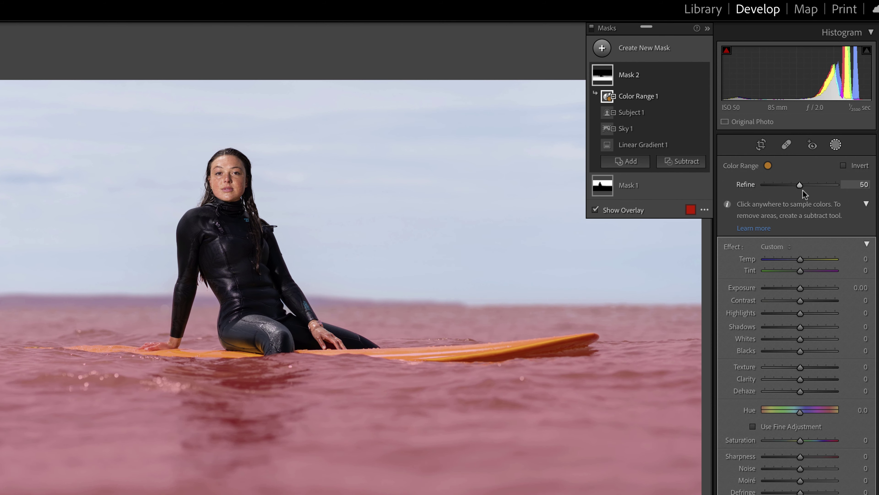
- Set the colour range Refine to 100, resample the board, and cool the sea's Temp to -23
mouse_move(800, 185)
left_mouse_down()
mouse_move(834, 187)
mouse_move(780, 185)
mouse_move(857, 196)
mouse_move(769, 189)
mouse_move(856, 196)
left_mouse_up()
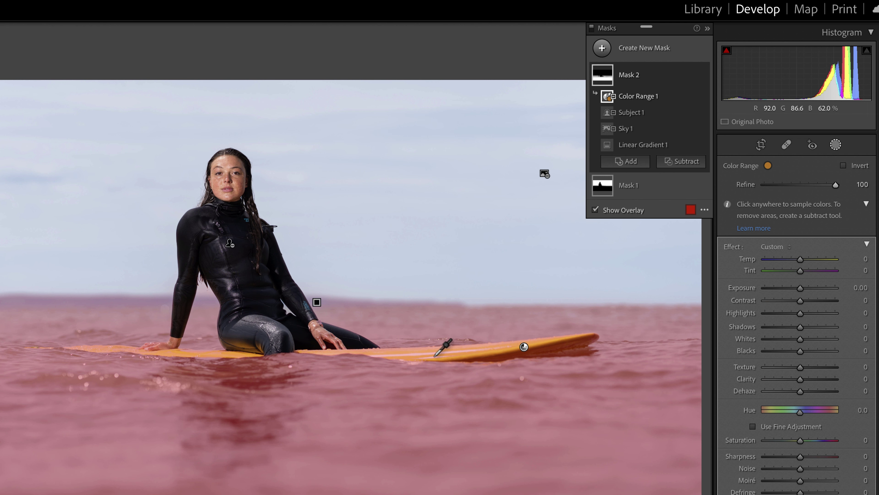
left_click(395, 352)
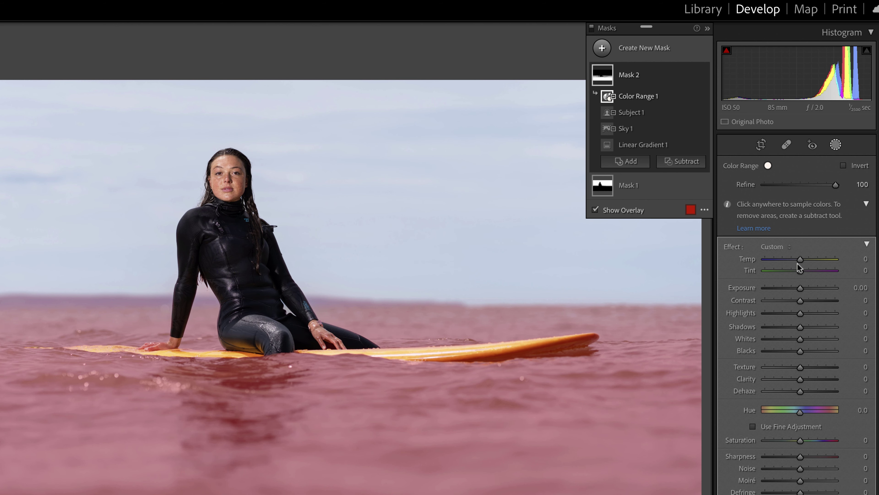
key("o")
left_click_drag(800, 259, 790, 259)
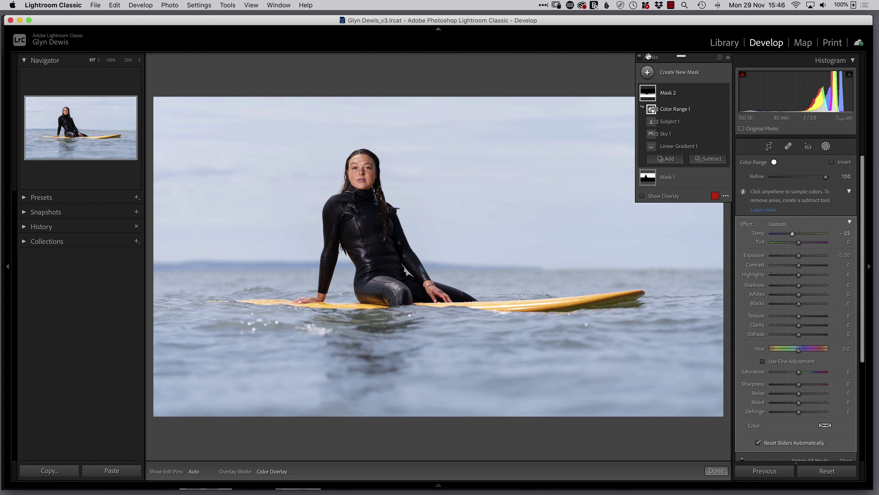
- Deselect the water mask and collapse the Masks panel
left_click(640, 61)
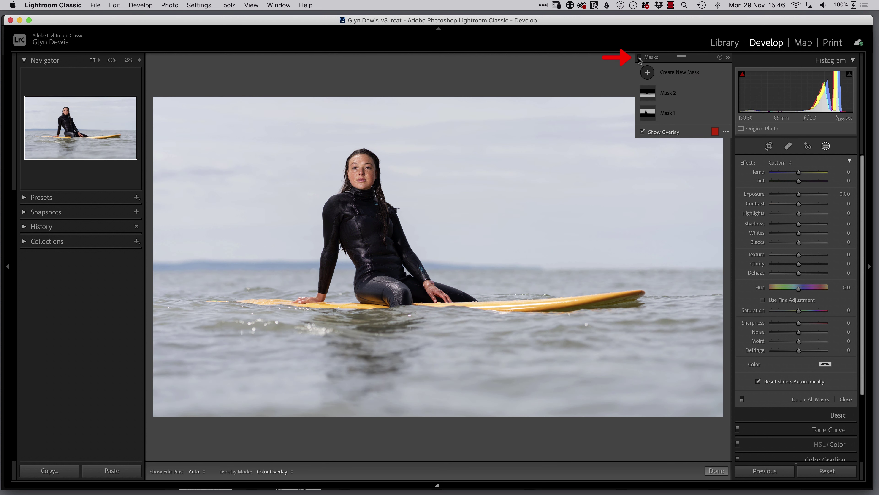
left_click(639, 61)
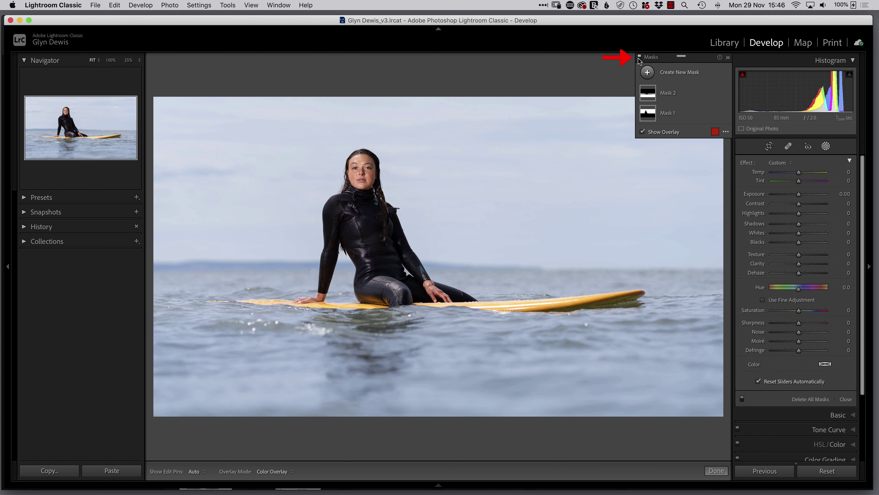
left_click(728, 58)
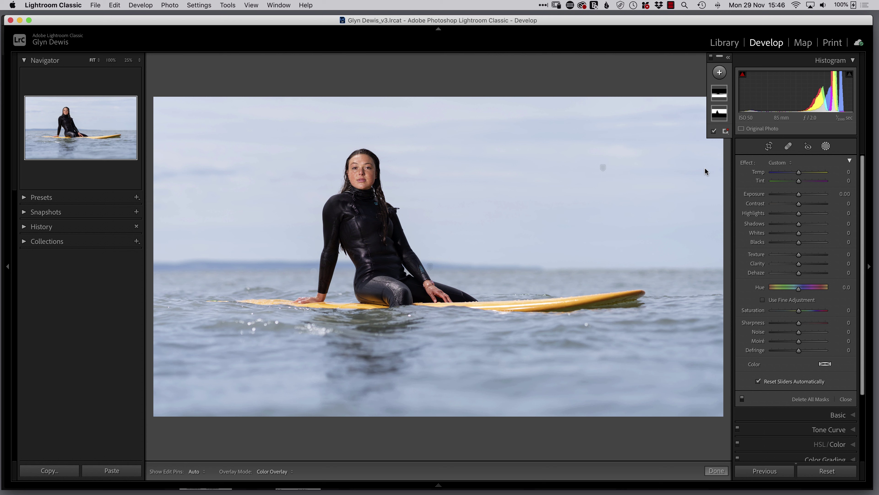
- Send the photo to Photoshop 2022 with Photo > Edit In
left_click(170, 5)
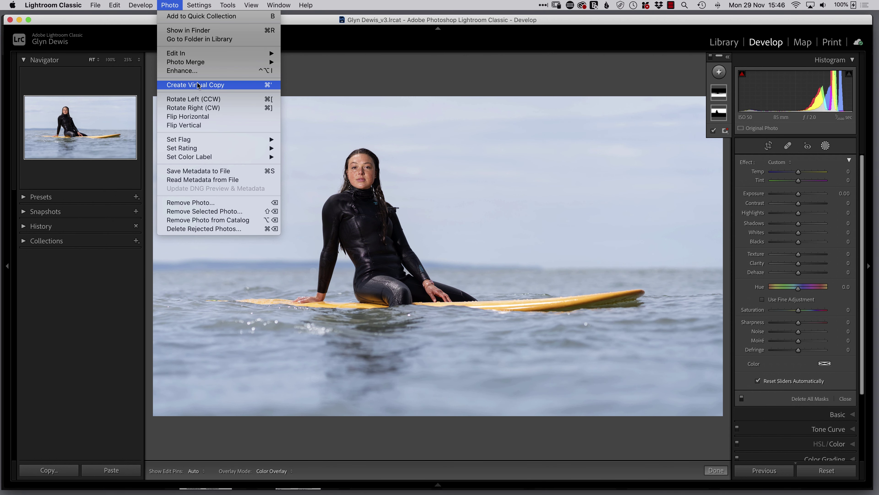
mouse_move(183, 53)
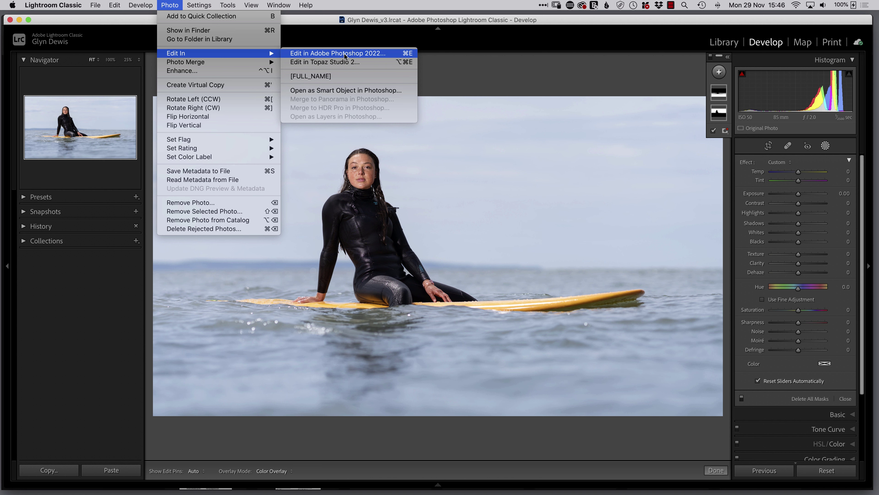
left_click(385, 55)
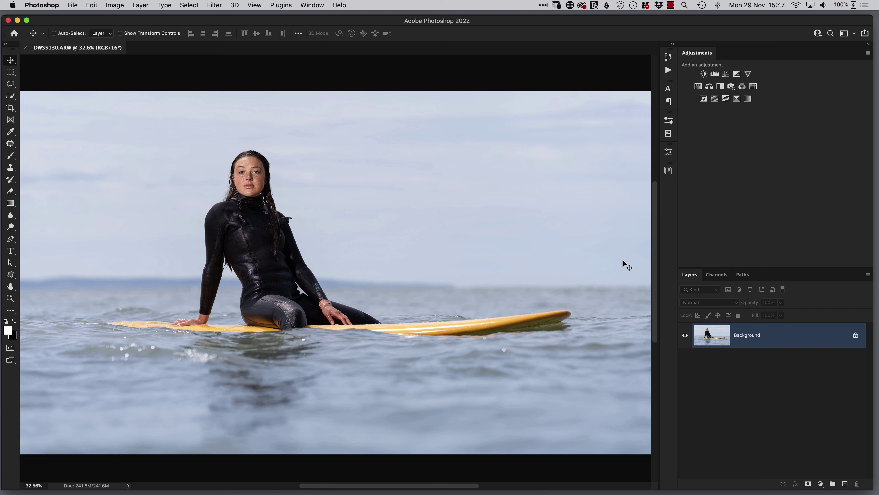
- Enable Smart Portrait in Filter > Neural Filters and scroll down to its Featured sliders
left_click(214, 8)
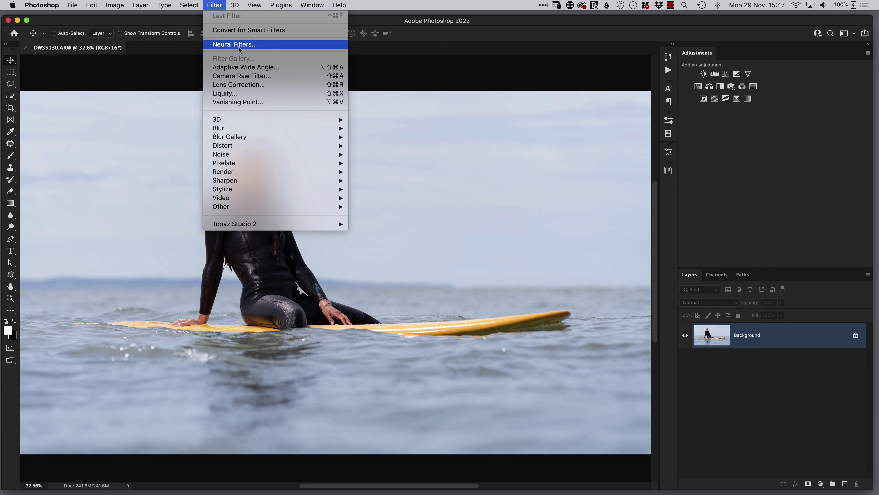
left_click(244, 45)
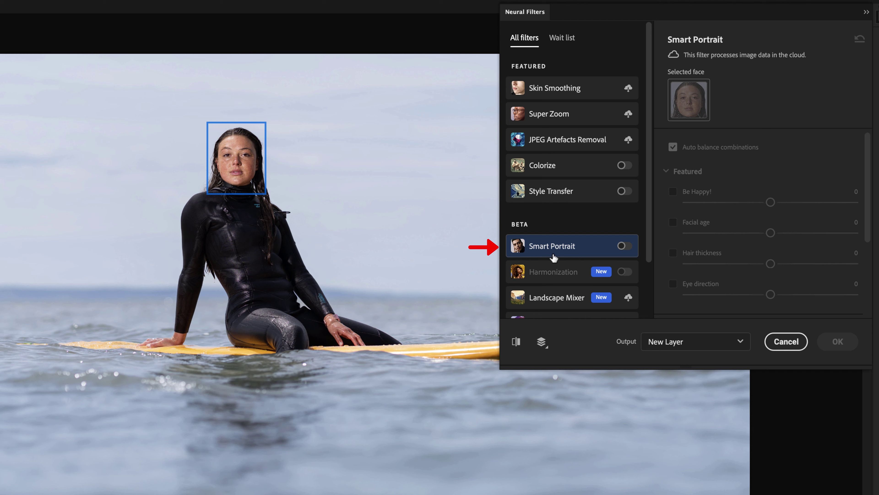
mouse_move(604, 244)
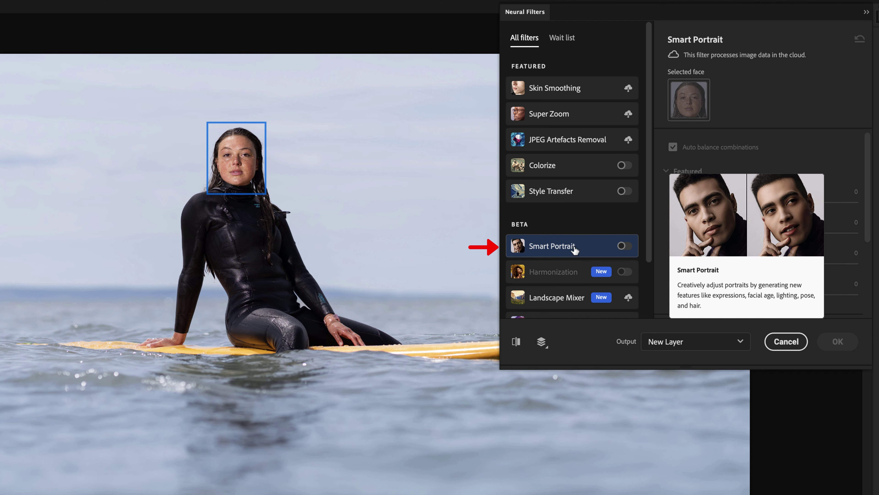
left_click(624, 247)
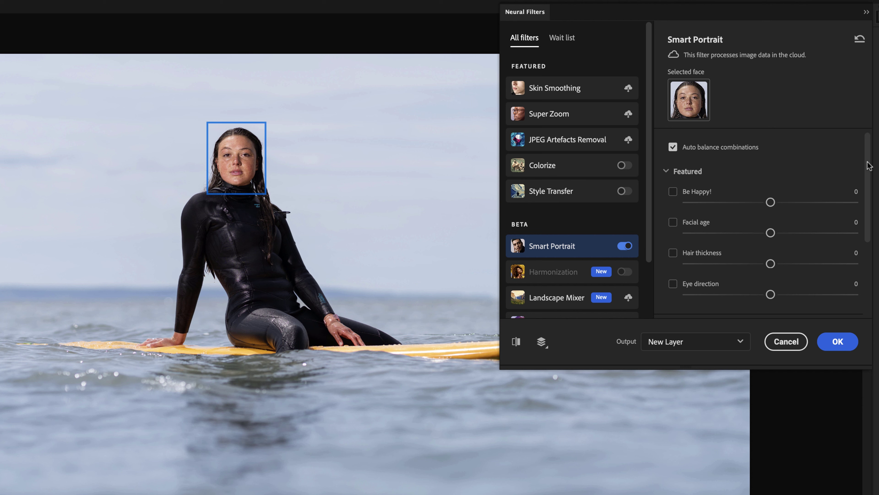
mouse_move(868, 166)
left_mouse_down()
mouse_move(860, 221)
mouse_move(860, 170)
left_mouse_up()
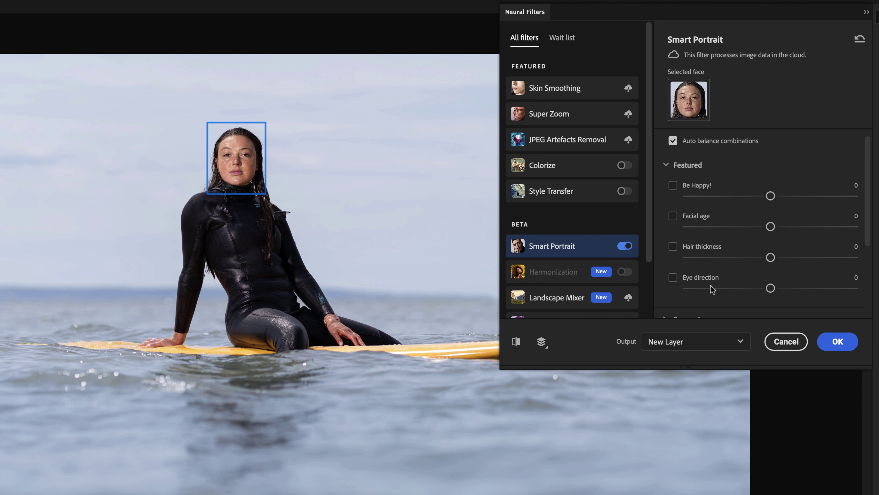
left_click_drag(867, 182, 866, 193)
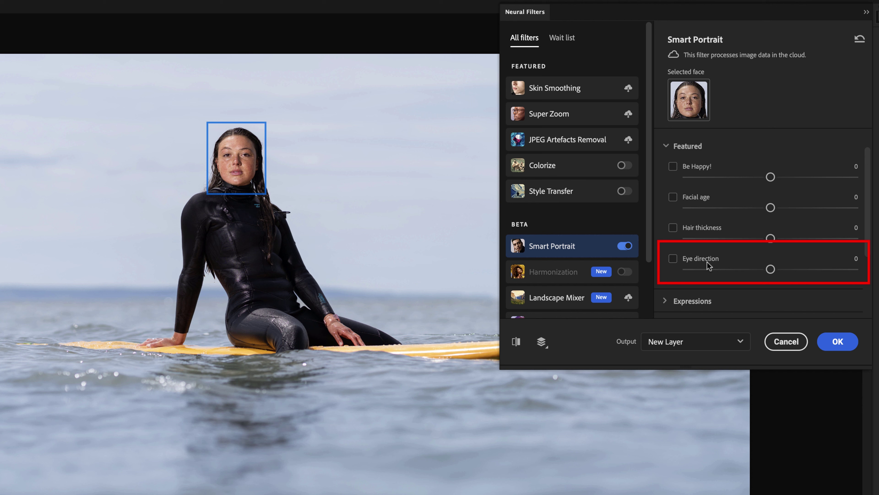
- Tick Eye direction and set it to -30 so the surfer looks past the camera
left_click(673, 259)
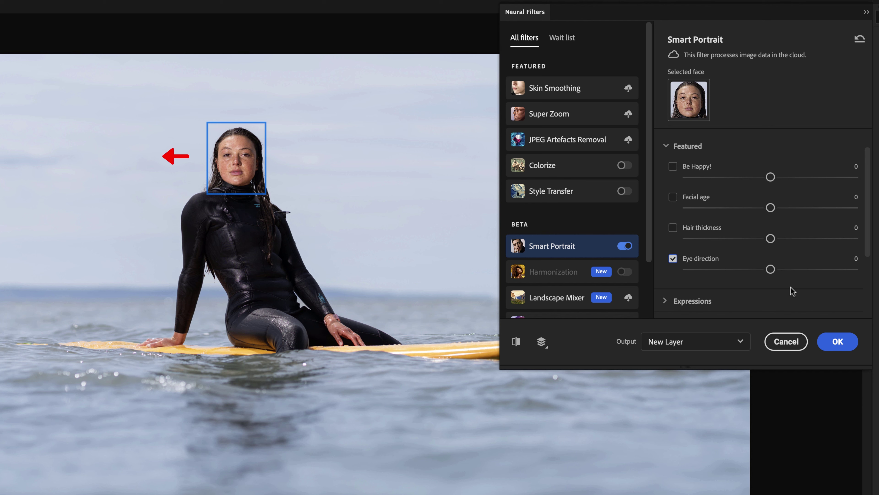
left_click_drag(769, 269, 737, 269)
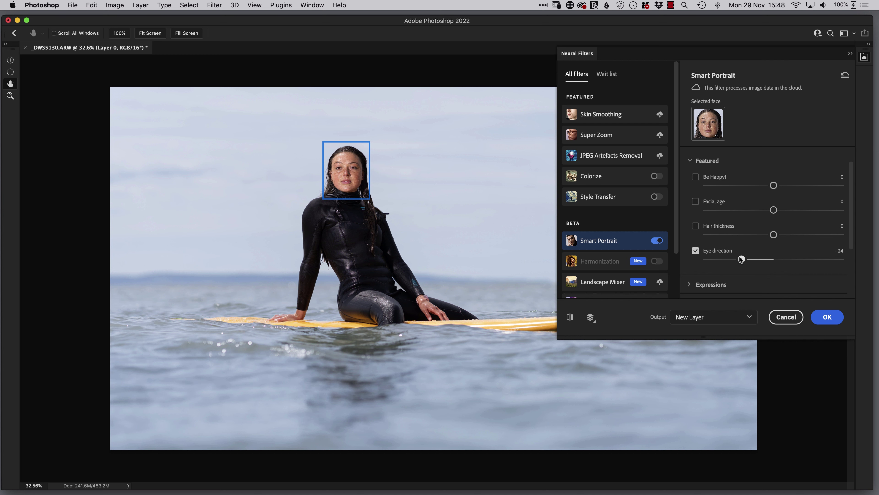
left_click_drag(738, 256, 734, 255)
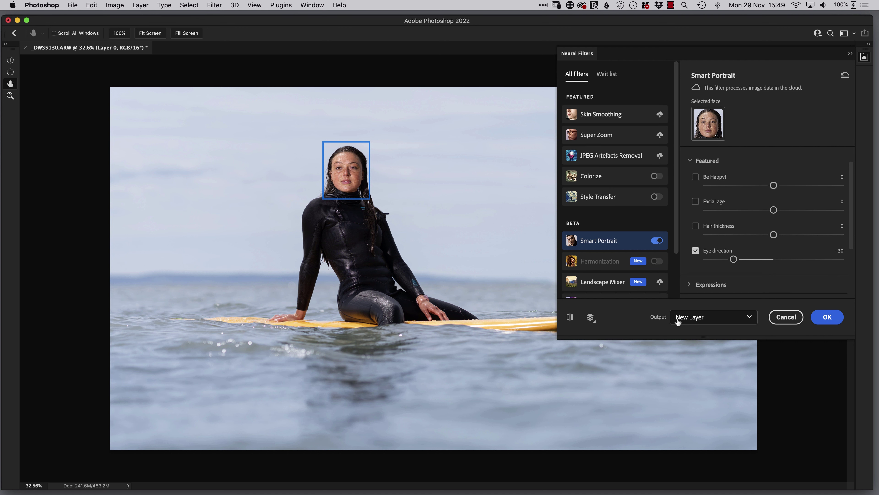
- Set Output to Smart Filter and apply Smart Portrait to Layer 0
left_click(696, 321)
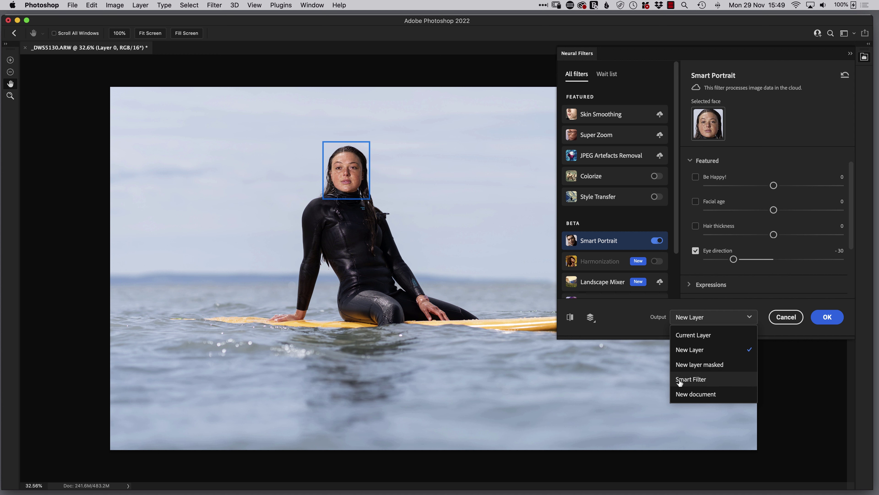
left_click(692, 379)
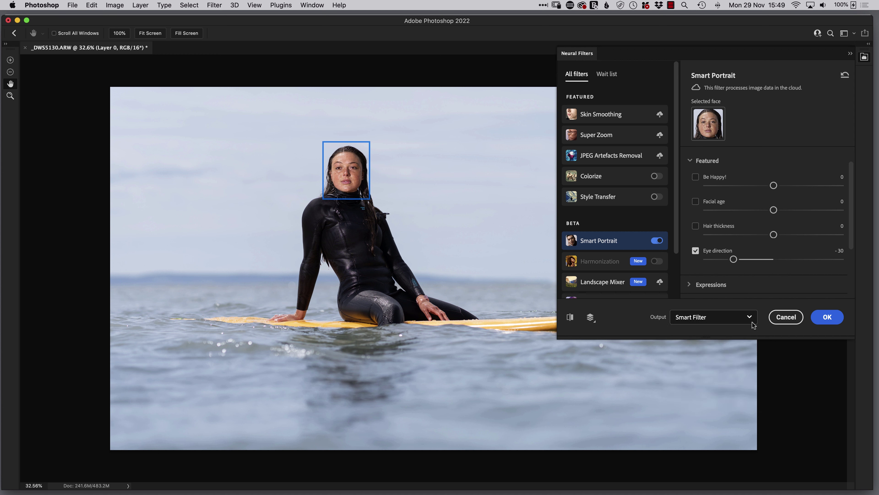
left_click(827, 318)
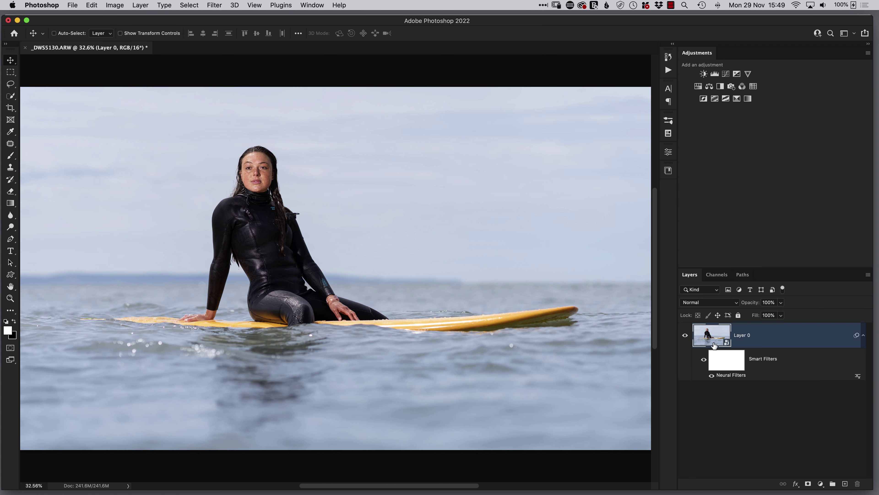
- Toggle the Smart Filters visibility on Layer 0 to compare before and after
left_click(863, 336)
left_click(863, 336)
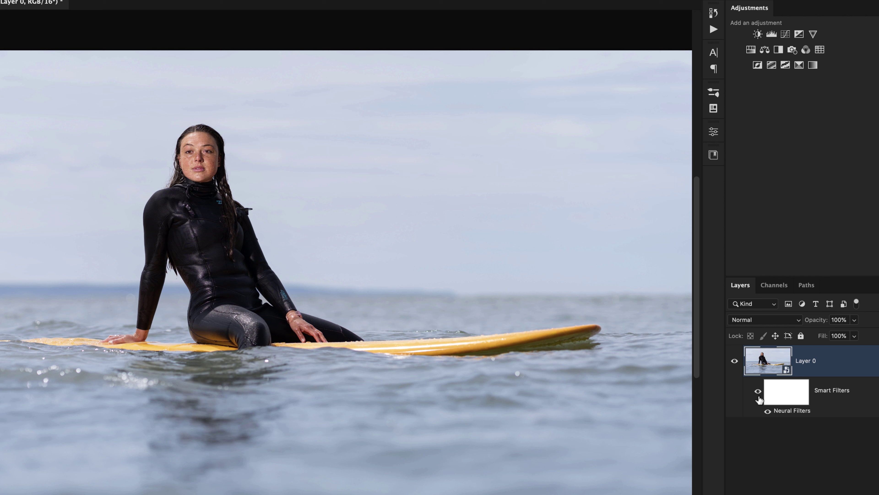
left_click(757, 391)
left_click(756, 392)
- Reopen Neural Filters from the Layers panel and ease Eye direction back to -27
left_click(757, 394)
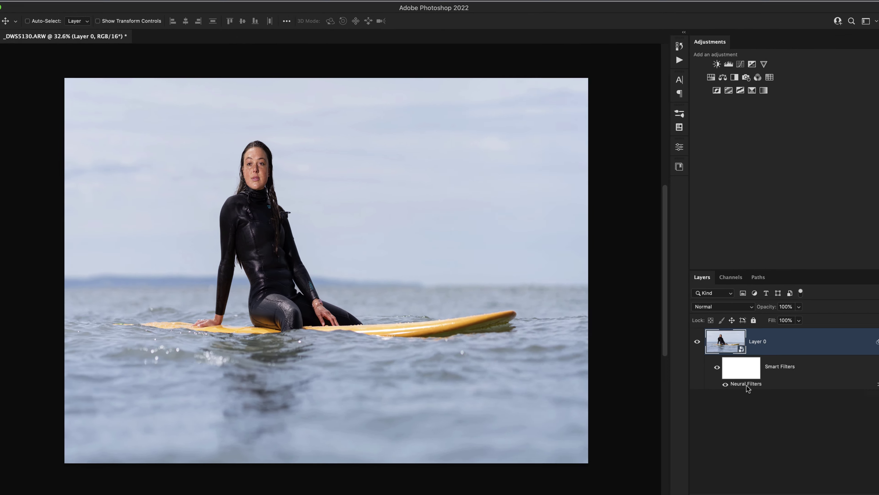
double_click(745, 384)
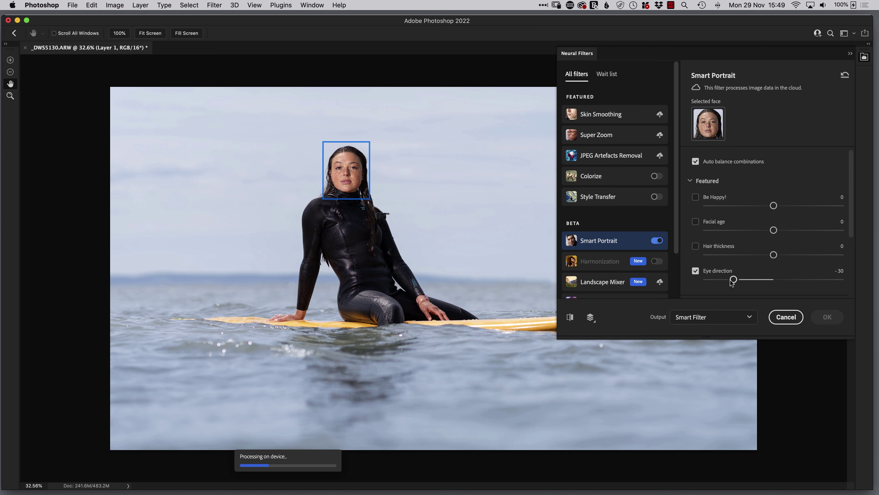
left_click_drag(734, 280, 738, 279)
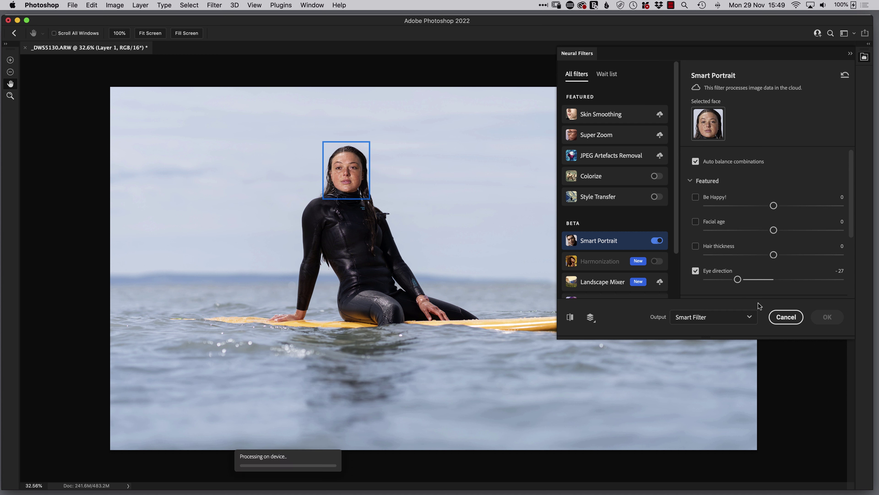